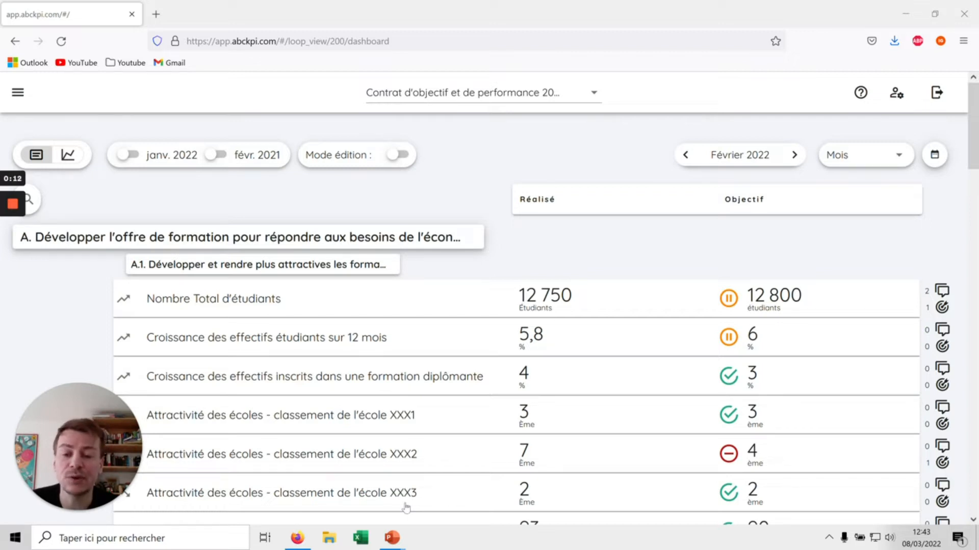
Step: Switch to the presentation to view the slide on ABC KPI's mission and team, and return to the browser dashboard
{"action": "key", "text": "alt+Tab"}
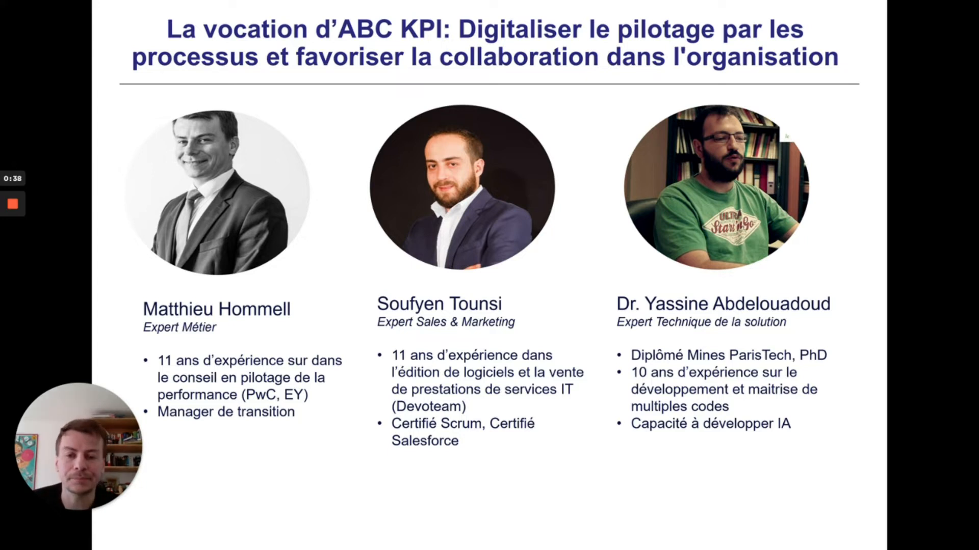
{"action": "key", "text": "alt+Tab"}
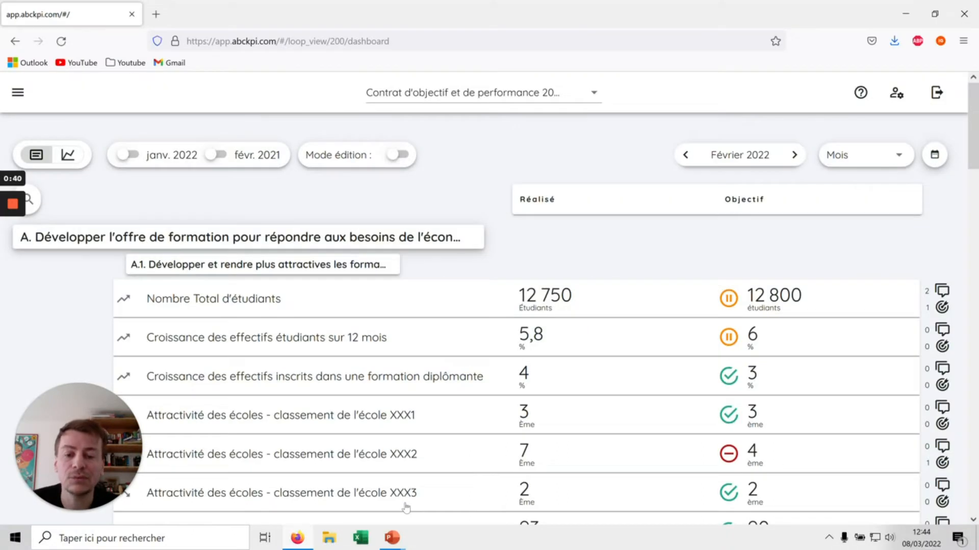
Step: Look through the list of available dashboards and switch the dashboard's edit mode on and off again
{"action": "left_click", "coordinate": [555, 94]}
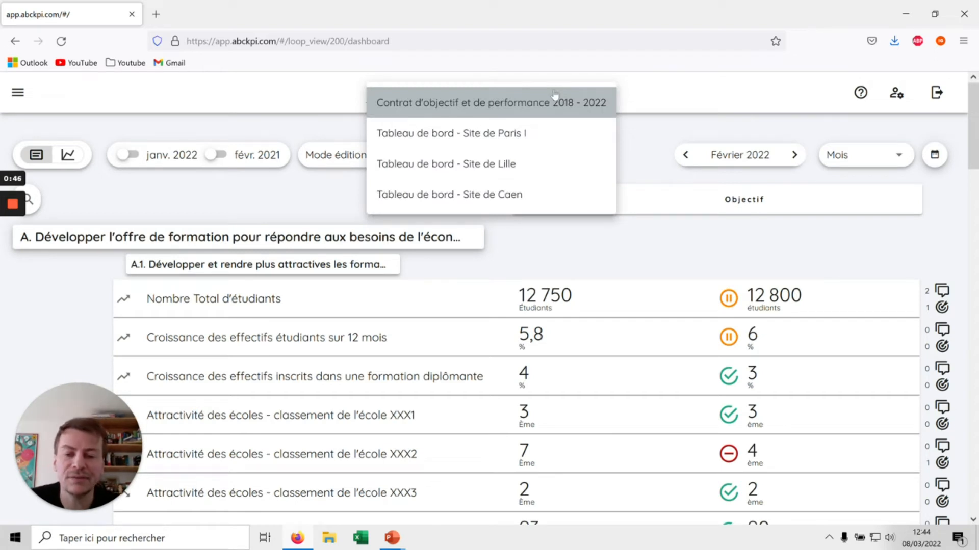
{"action": "left_click", "coordinate": [660, 242]}
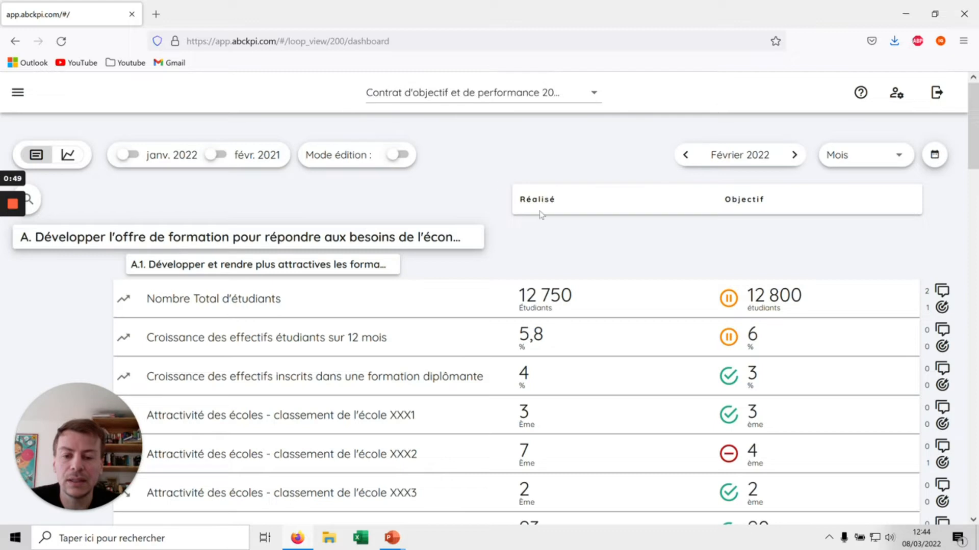
{"action": "left_click", "coordinate": [392, 156]}
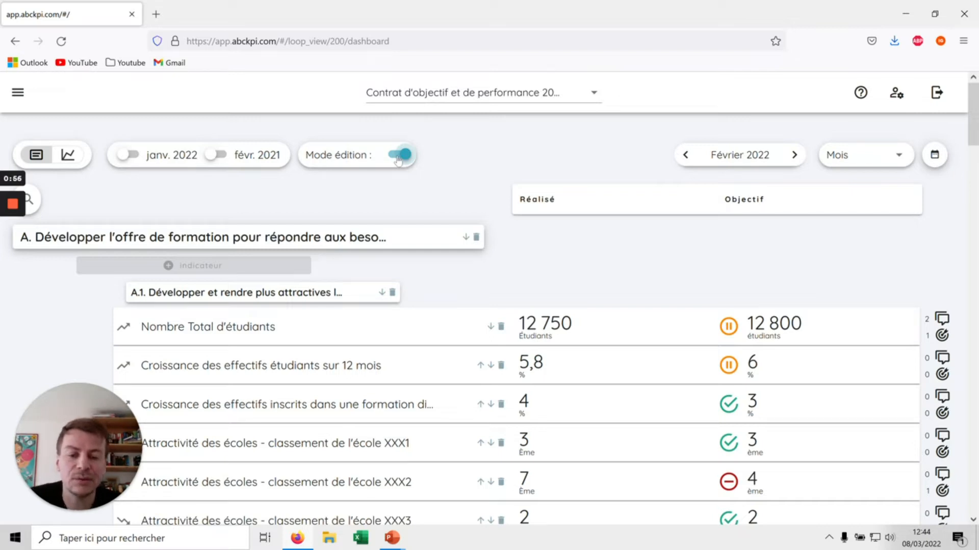
{"action": "left_click", "coordinate": [398, 160]}
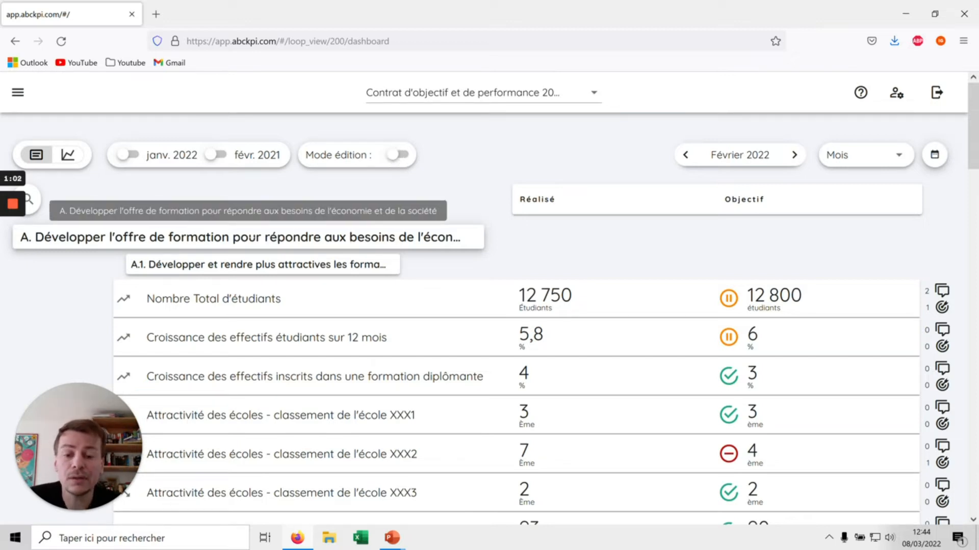
Step: Examine the indicators of sections A to F in the dashboard, comparing the achieved values with their objectives
{"action": "scroll", "coordinate": [247, 237], "scroll_direction": "down", "scroll_amount": 6}
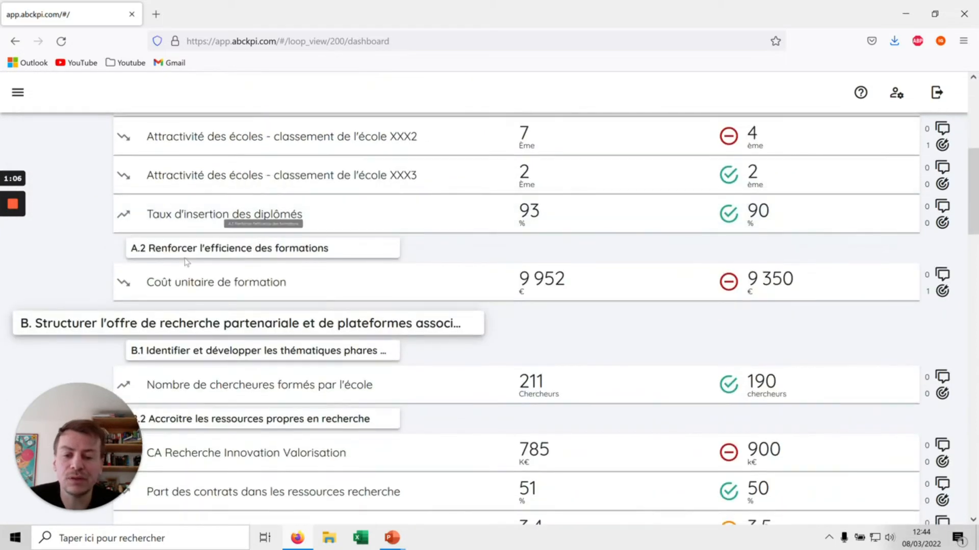
{"action": "scroll", "coordinate": [184, 257], "scroll_direction": "down", "scroll_amount": 1}
{"action": "scroll", "coordinate": [185, 258], "scroll_direction": "down", "scroll_amount": 7}
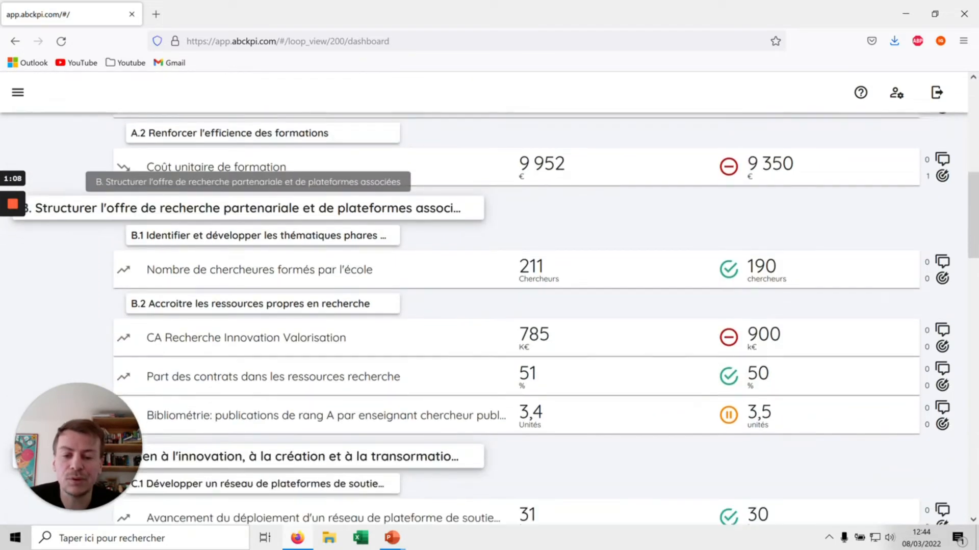
{"action": "scroll", "coordinate": [186, 262], "scroll_direction": "down", "scroll_amount": 4}
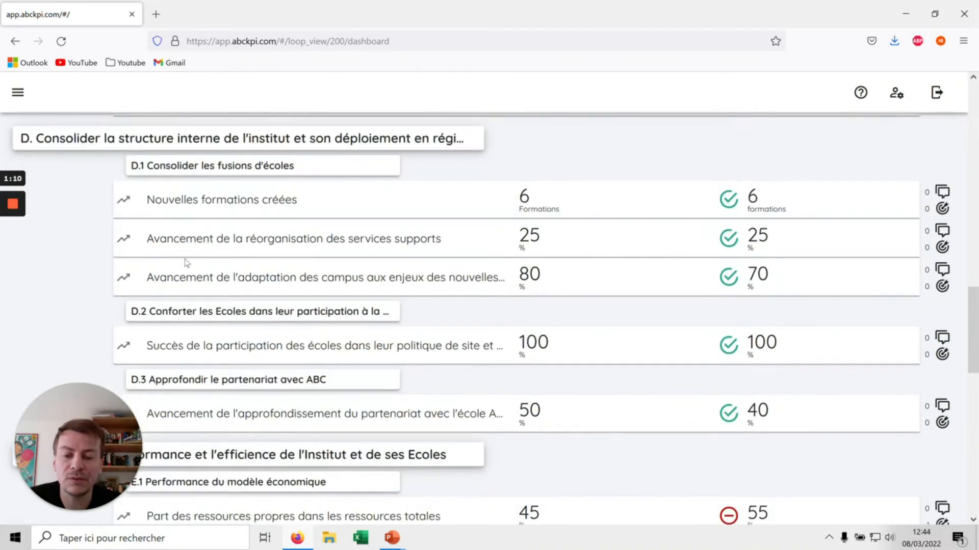
{"action": "scroll", "coordinate": [186, 262], "scroll_direction": "down", "scroll_amount": 4}
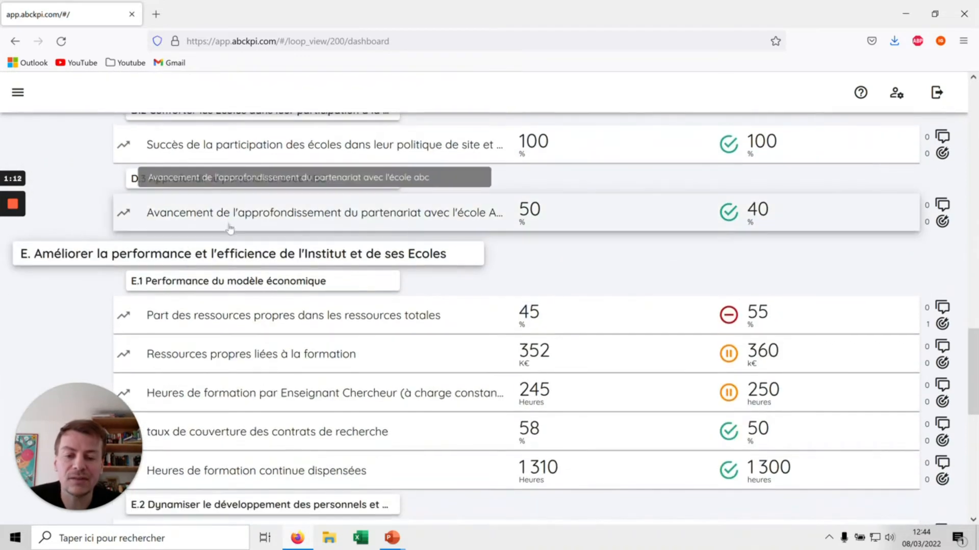
{"action": "scroll", "coordinate": [239, 285], "scroll_direction": "down", "scroll_amount": 6}
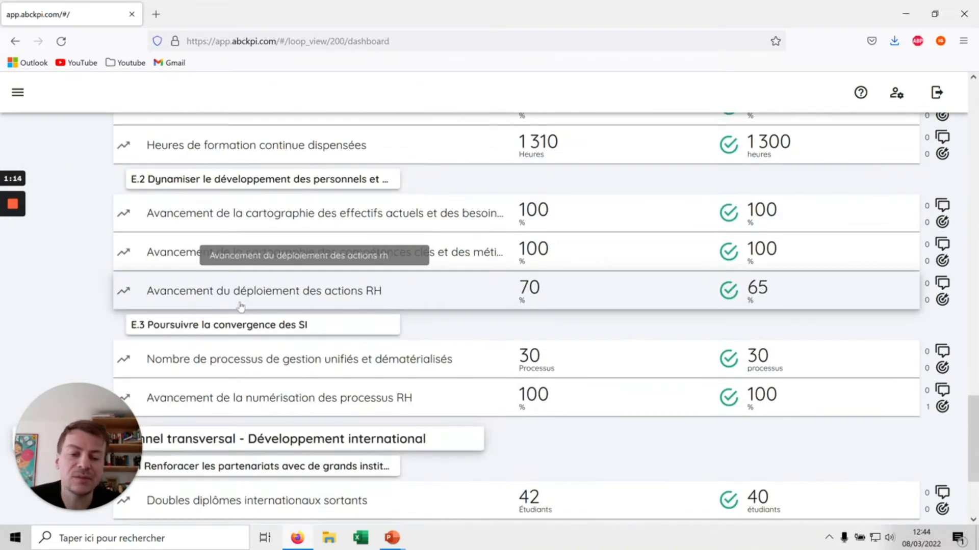
{"action": "scroll", "coordinate": [240, 306], "scroll_direction": "down", "scroll_amount": 3}
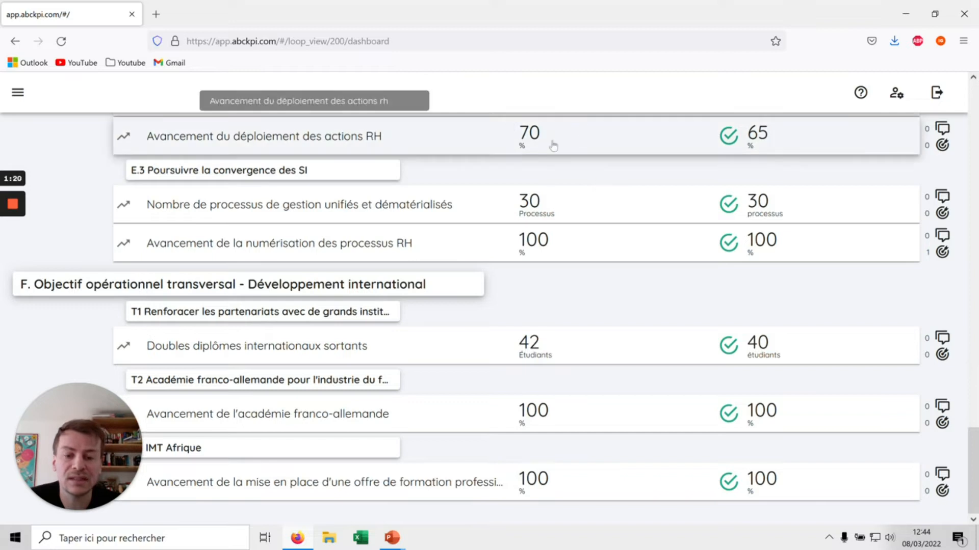
{"action": "scroll", "coordinate": [679, 165], "scroll_direction": "up", "scroll_amount": 6}
{"action": "scroll", "coordinate": [680, 166], "scroll_direction": "up", "scroll_amount": 11}
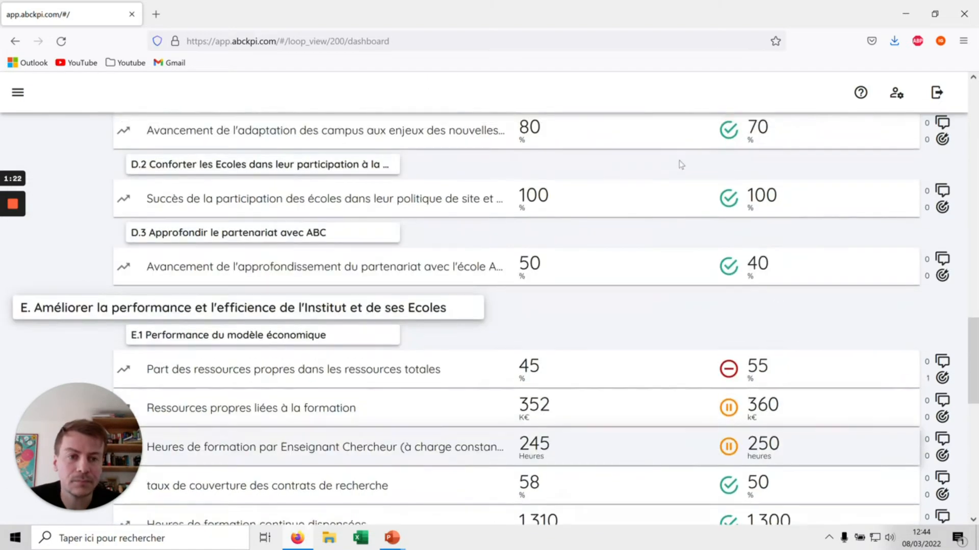
{"action": "scroll", "coordinate": [683, 172], "scroll_direction": "up", "scroll_amount": 6}
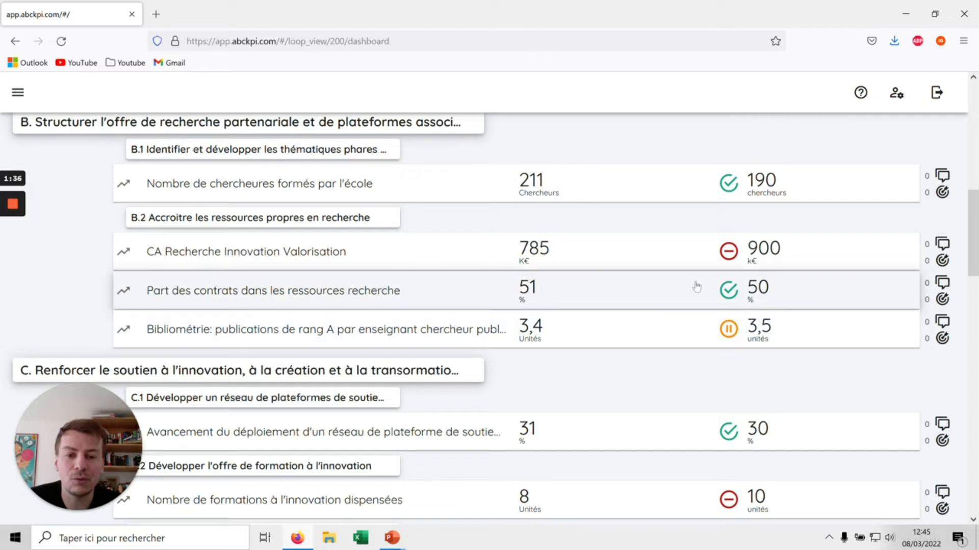
{"action": "scroll", "coordinate": [650, 288], "scroll_direction": "up", "scroll_amount": 10}
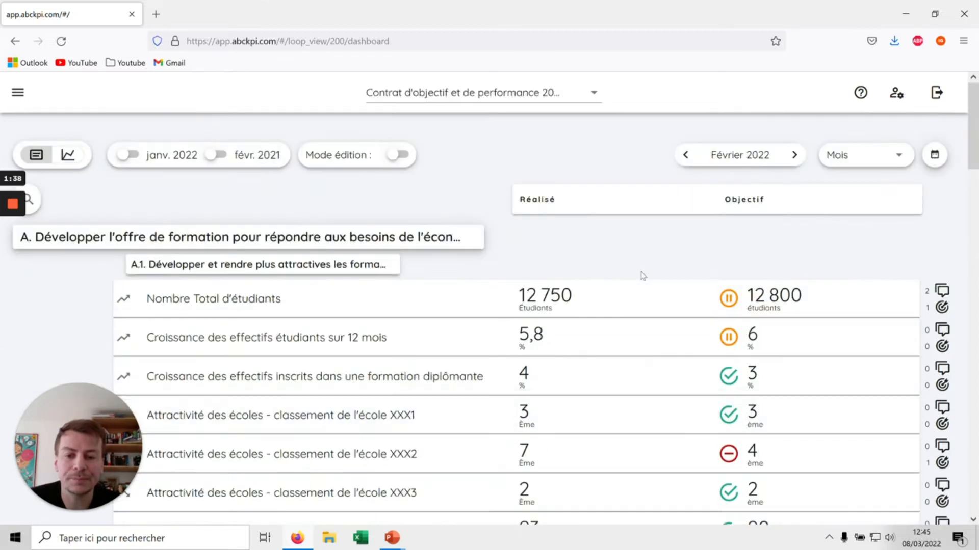
Step: View the indicators as charts and return to the list view for Février 2022
{"action": "left_click", "coordinate": [69, 157]}
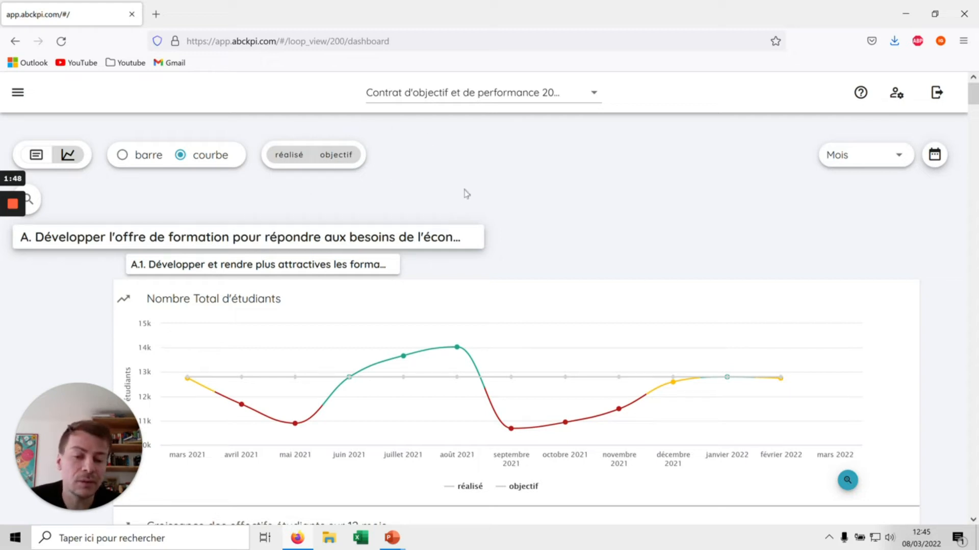
{"action": "left_click", "coordinate": [39, 157]}
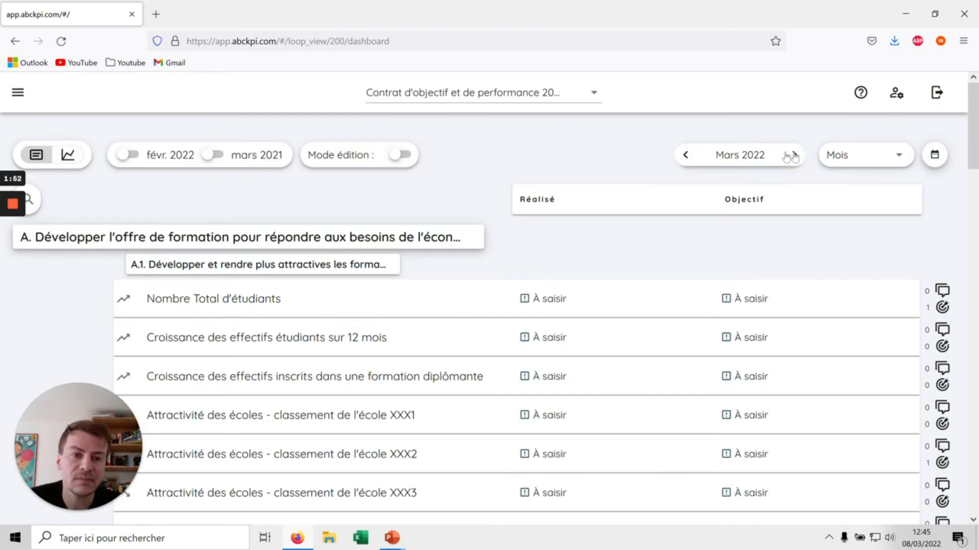
{"action": "left_click", "coordinate": [685, 154]}
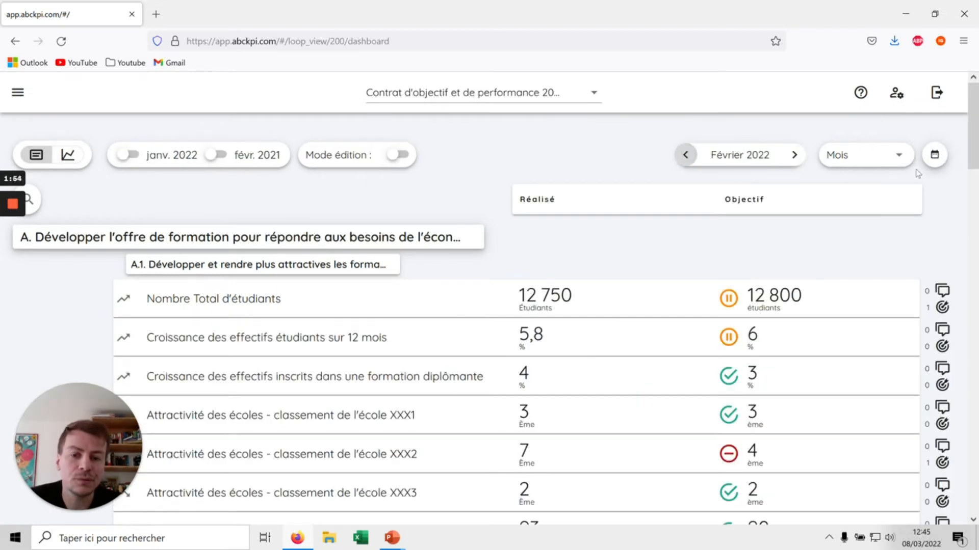
Step: Check the available time intervals and the selectable dashboards, keeping Mois and Contrat d'objectif et de performance
{"action": "left_click", "coordinate": [880, 157]}
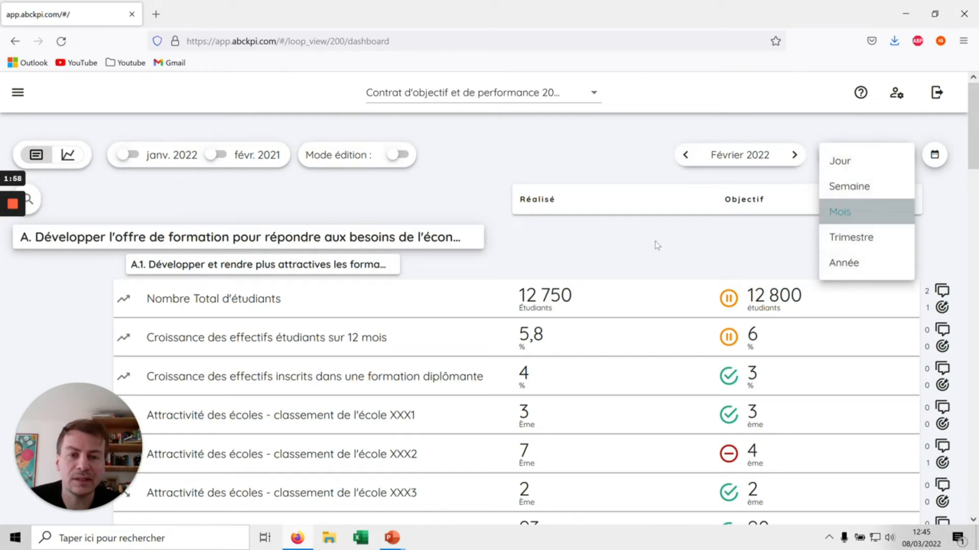
{"action": "left_click", "coordinate": [528, 168]}
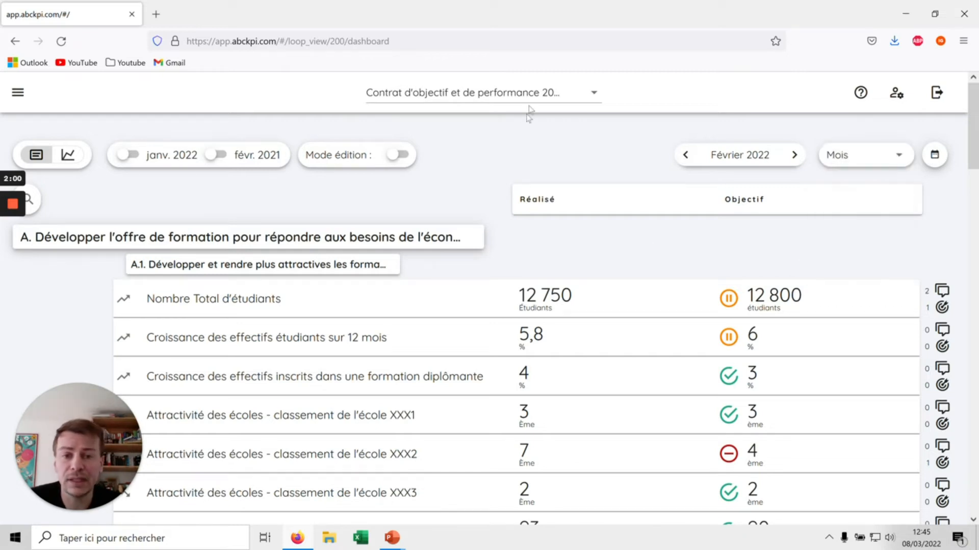
{"action": "left_click", "coordinate": [523, 88]}
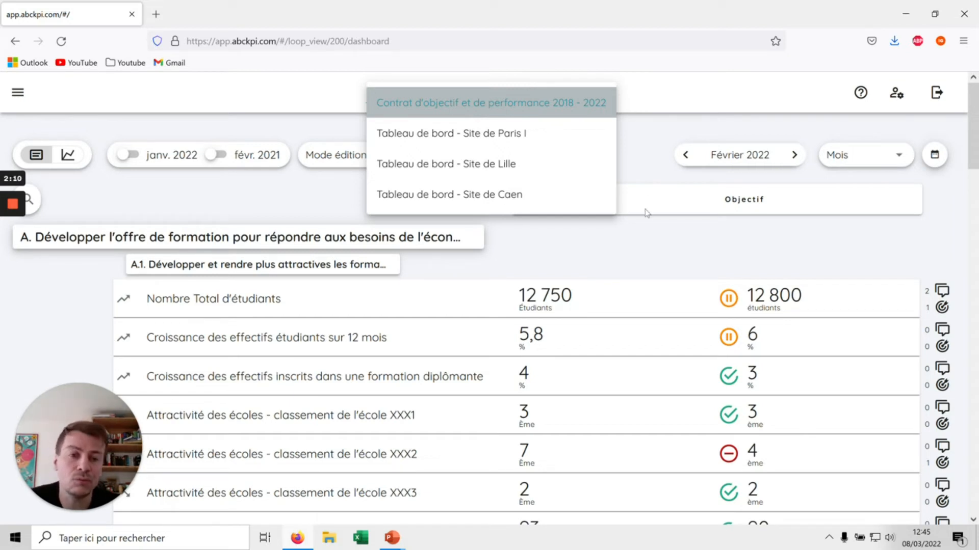
{"action": "left_click", "coordinate": [637, 154]}
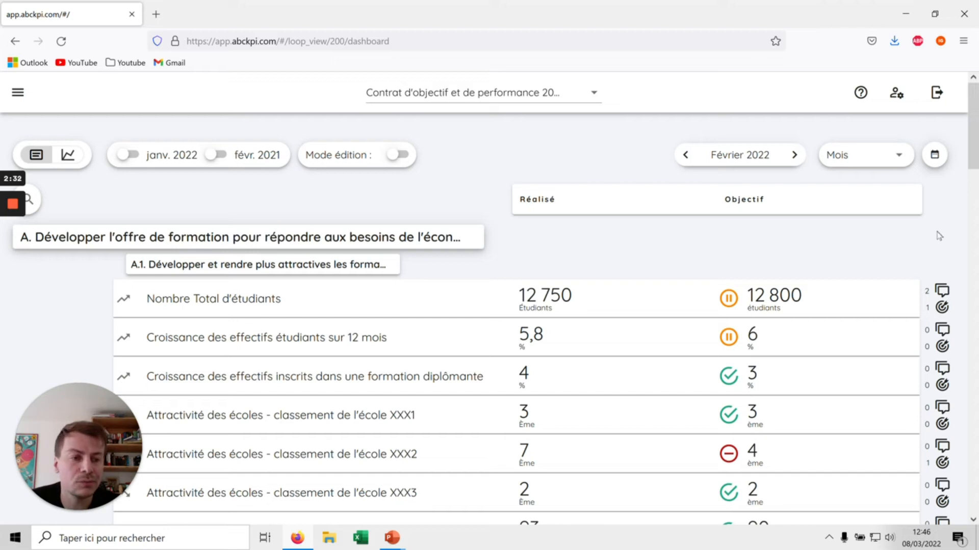
Step: Add the analysis comment "azezae" to the Nombre Total d'étudiants indicator for Février 2022 and close its comments
{"action": "left_click", "coordinate": [942, 292]}
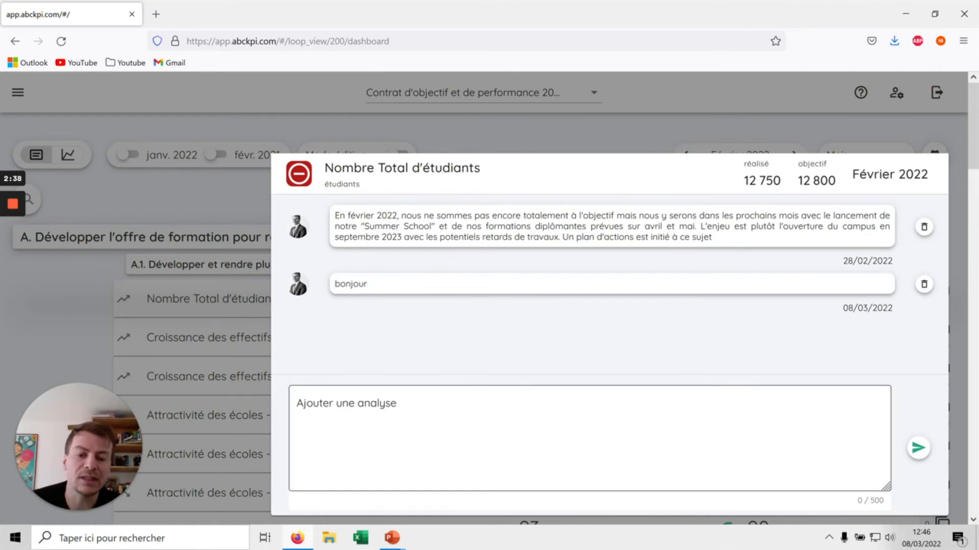
{"action": "left_click", "coordinate": [306, 408]}
{"action": "type", "text": "azezae"}
{"action": "left_click", "coordinate": [913, 456]}
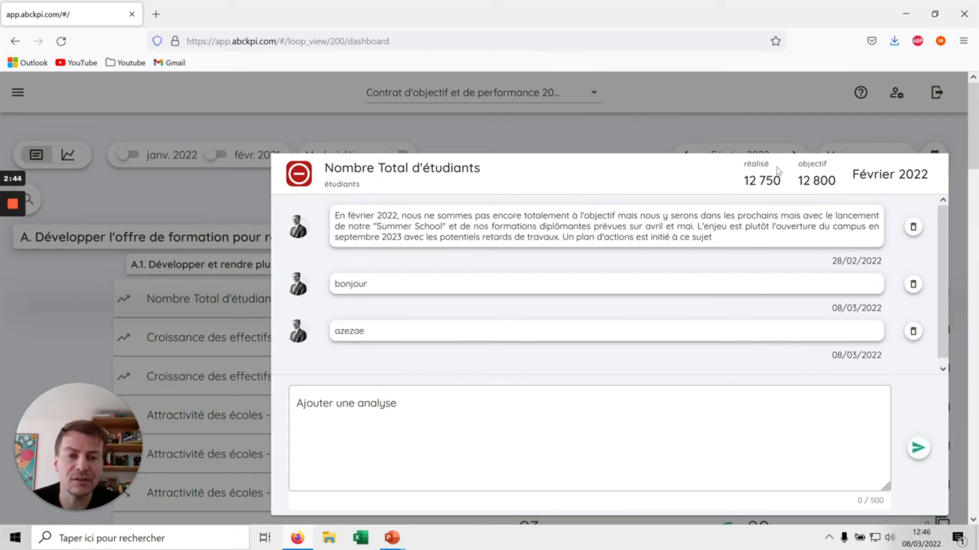
{"action": "left_click", "coordinate": [767, 120]}
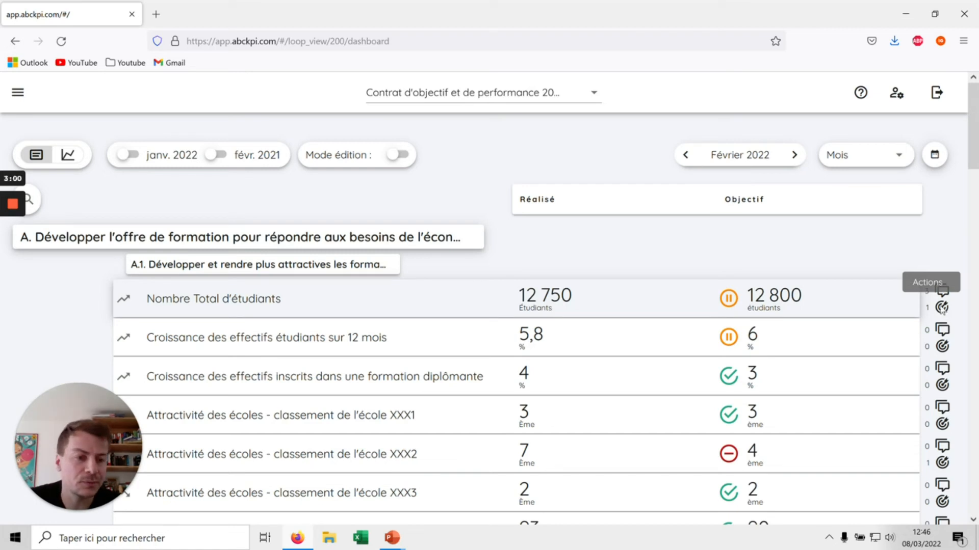
Step: View the actions linked to Nombre Total d'étudiants and the fields of the action creation form, and close both without saving
{"action": "left_click", "coordinate": [942, 307]}
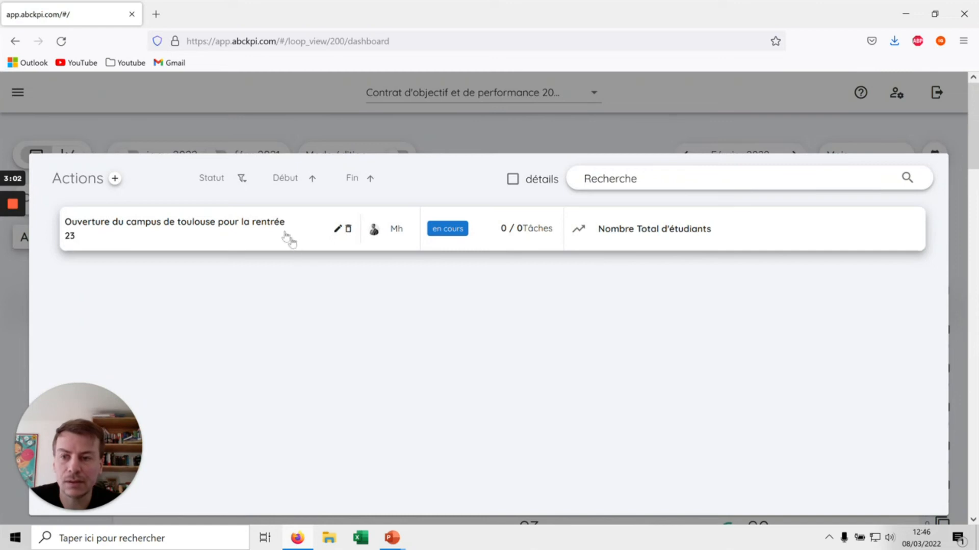
{"action": "left_click", "coordinate": [115, 178]}
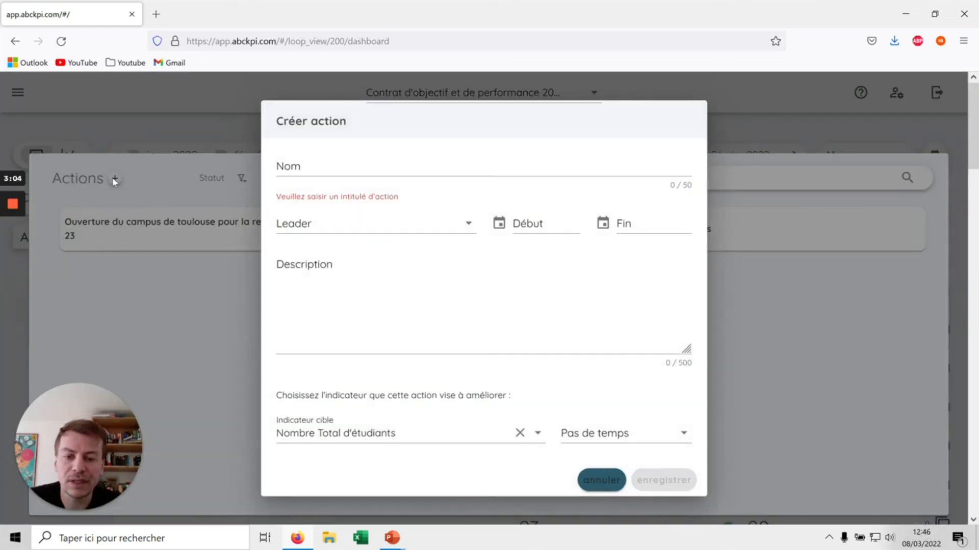
{"action": "left_click", "coordinate": [314, 168]}
{"action": "key", "text": "Tab"}
{"action": "key", "text": "Tab"}
{"action": "key", "text": "Tab"}
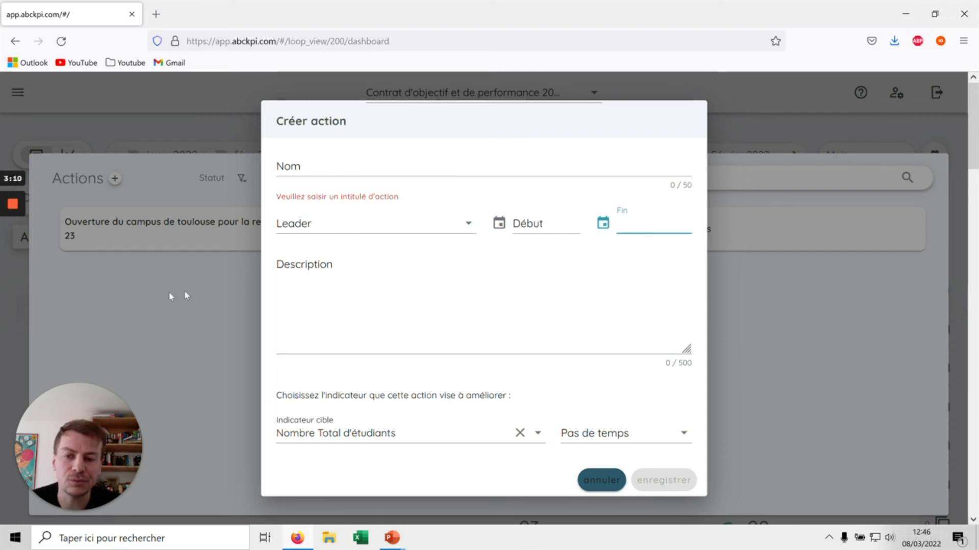
{"action": "left_click", "coordinate": [131, 294]}
{"action": "left_click", "coordinate": [143, 136]}
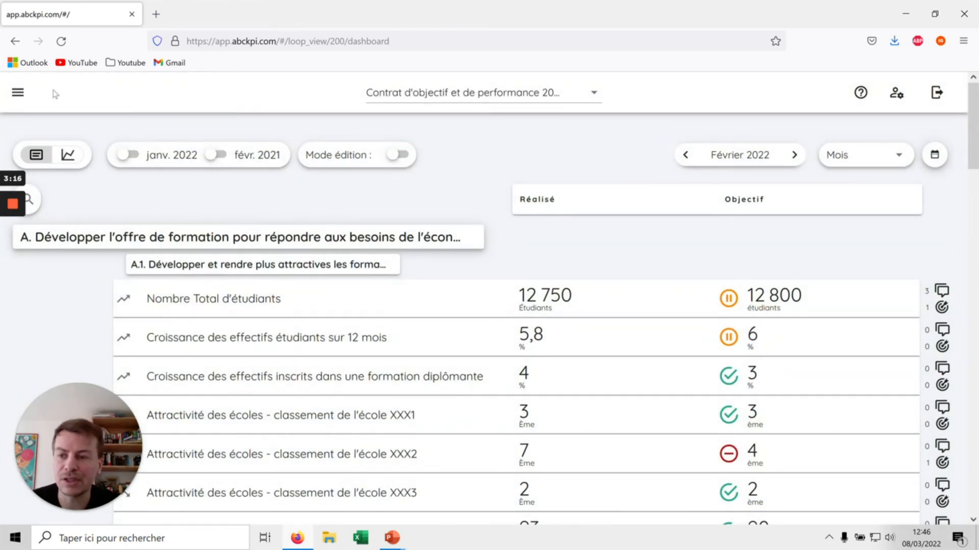
Step: Go to the Plan d'action page and view the details of the action "Plan de réduction du coût unitaire par formation"
{"action": "left_click", "coordinate": [13, 97]}
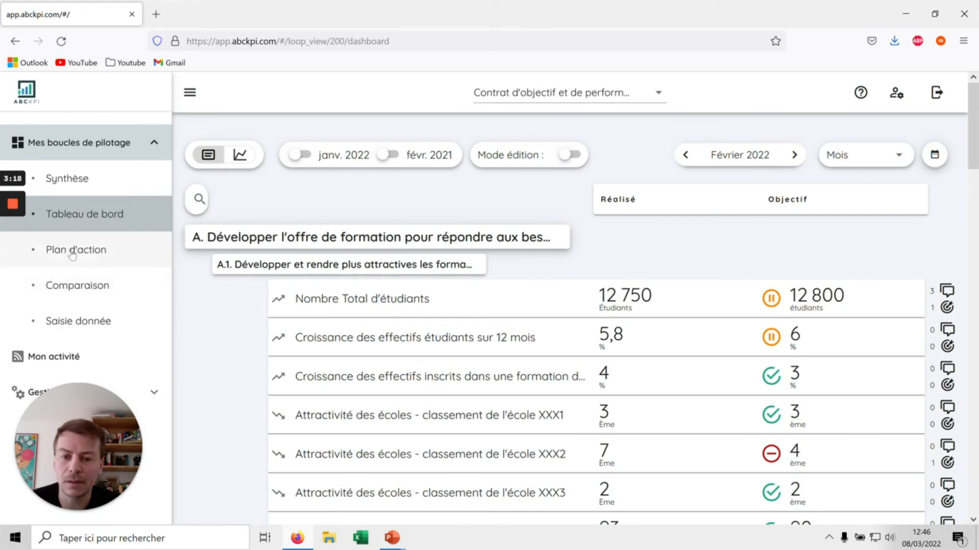
{"action": "left_click", "coordinate": [72, 255]}
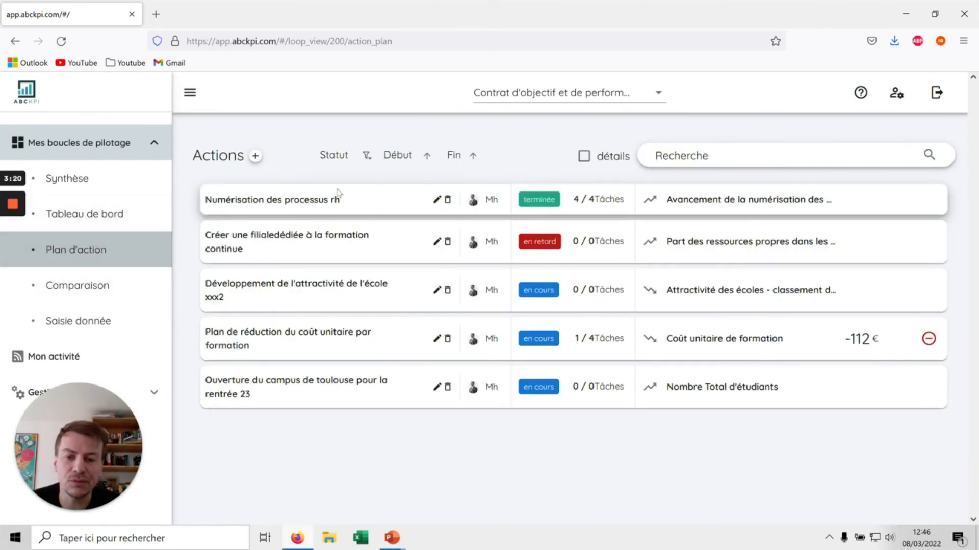
{"action": "left_click", "coordinate": [189, 94]}
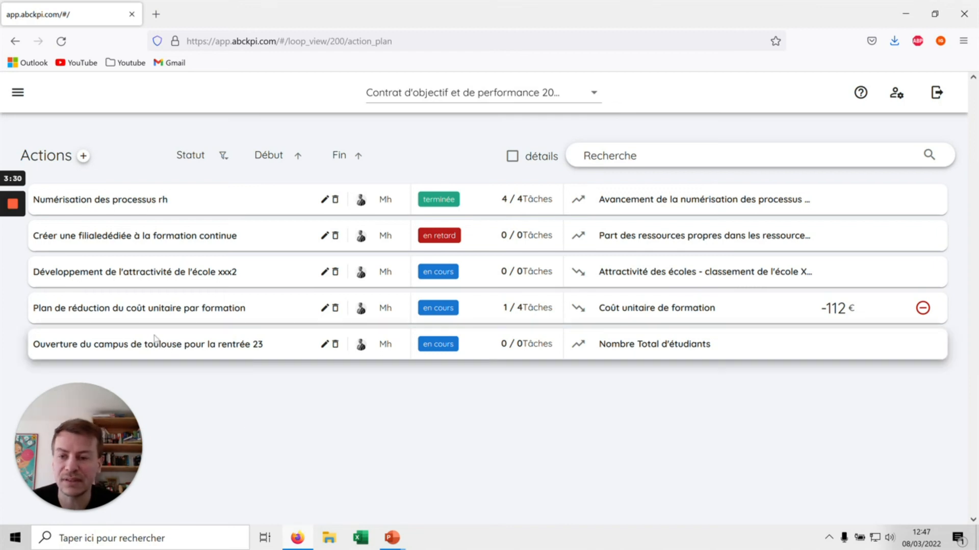
{"action": "left_click", "coordinate": [126, 310]}
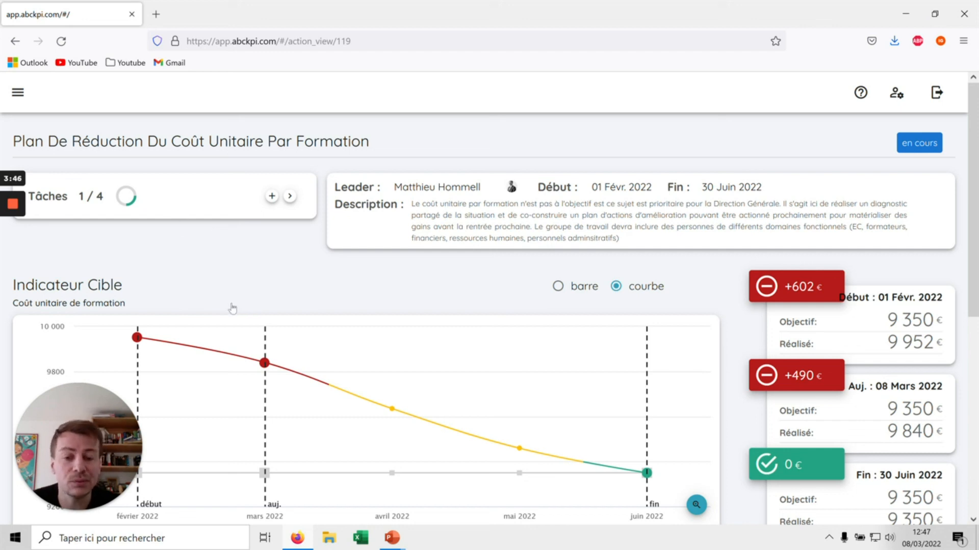
Step: Return to the Tableau de bord page and display the data for Février 2022
{"action": "left_click", "coordinate": [18, 93]}
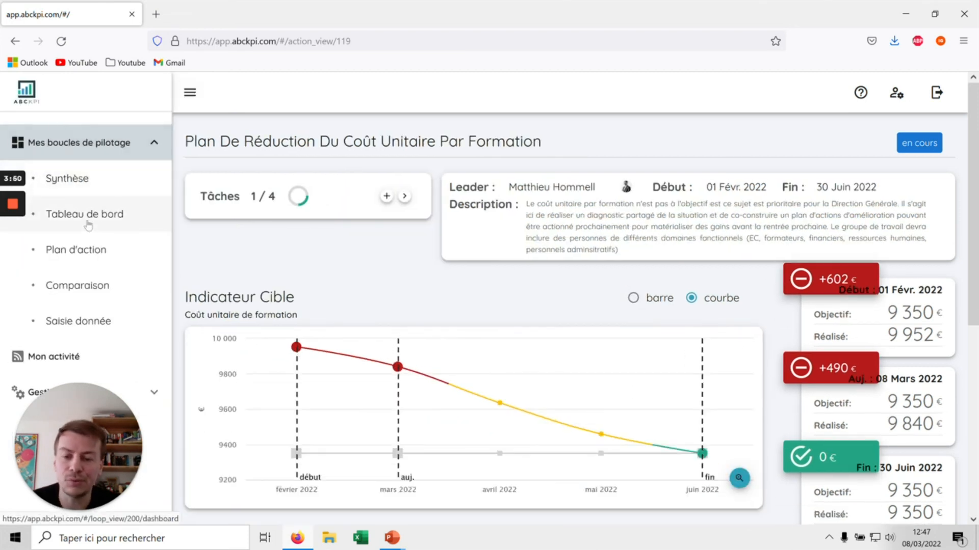
{"action": "left_click", "coordinate": [138, 228]}
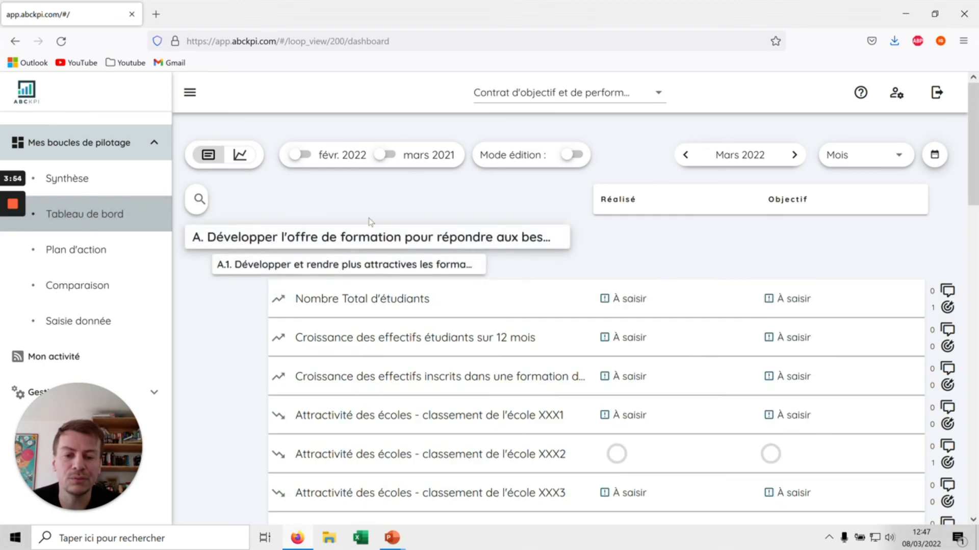
{"action": "left_click", "coordinate": [685, 155]}
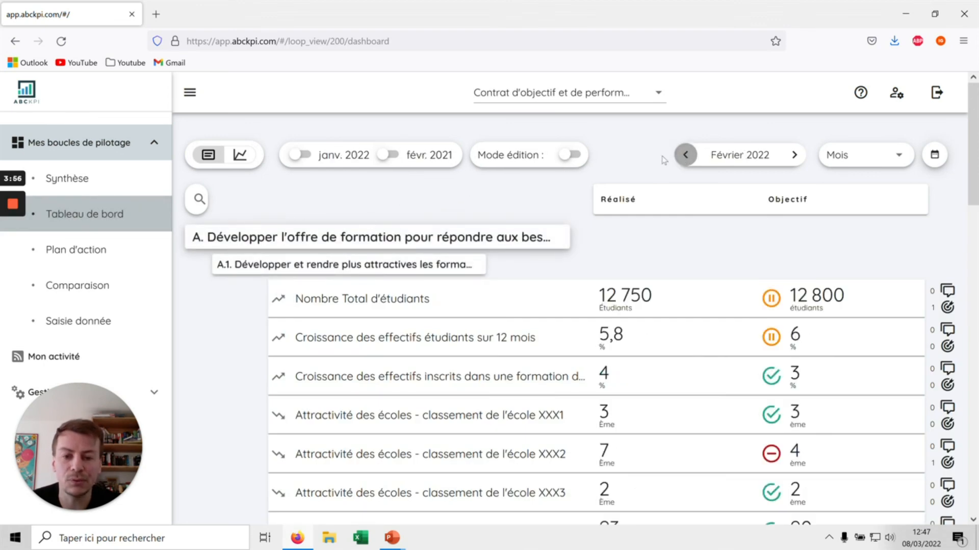